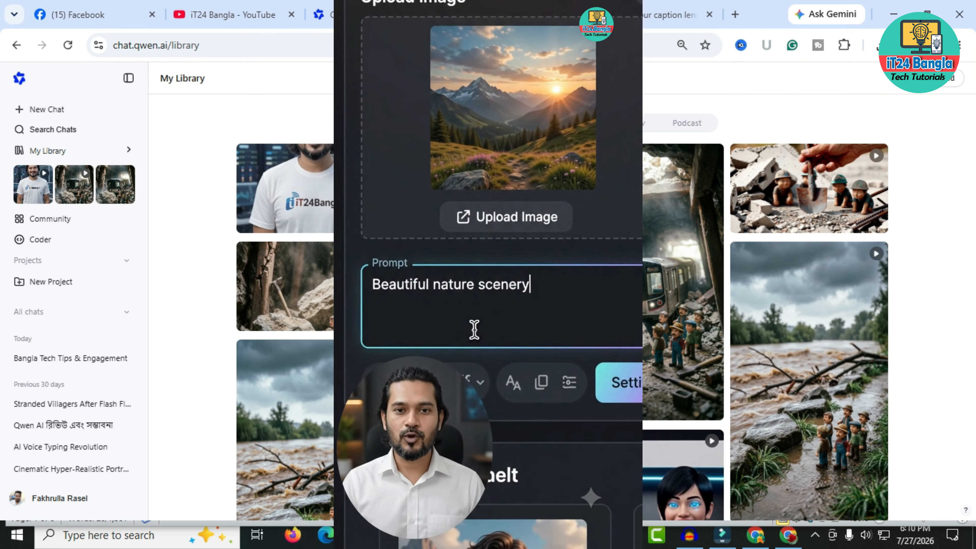
pyautogui.click(537, 298)
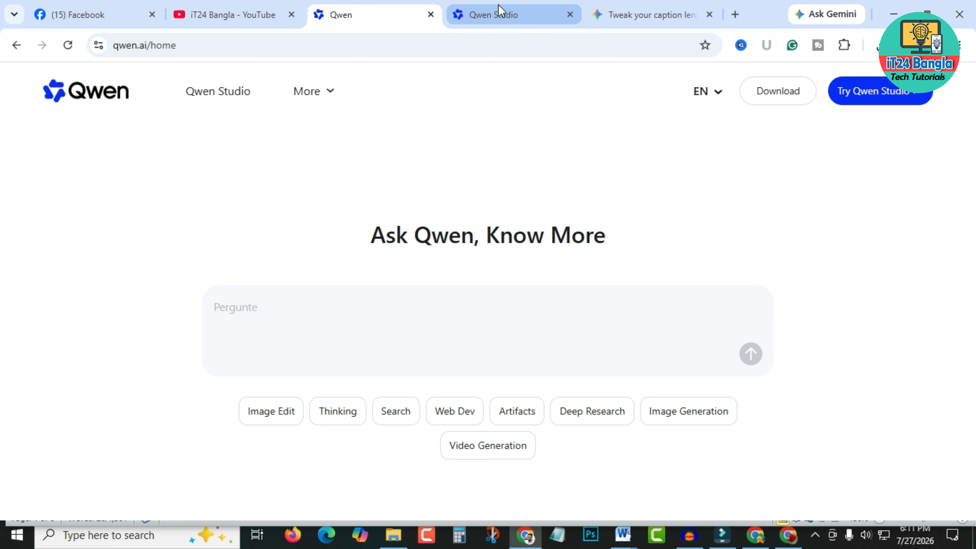
# Step: Switch to Qwen Studio and look through the generated images and videos in My Library
pyautogui.click(498, 14)
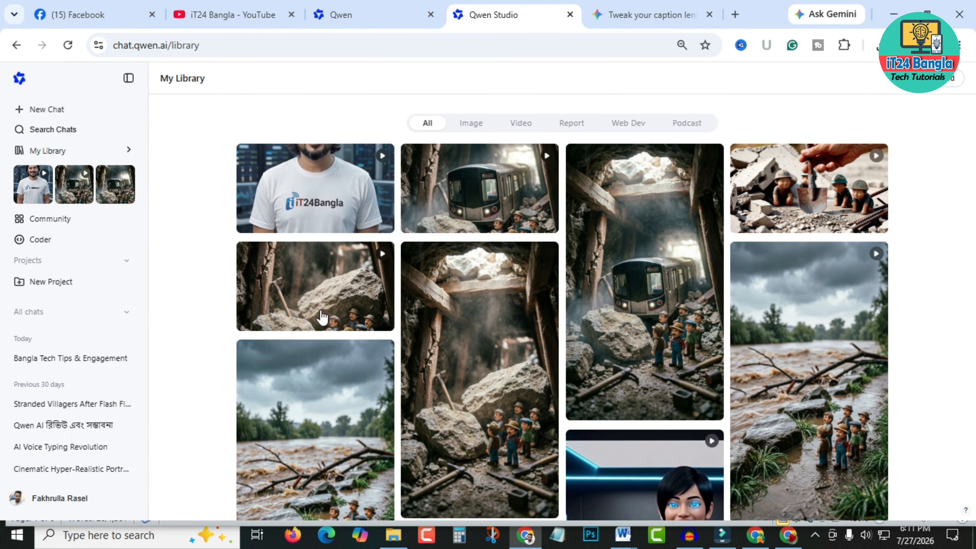
pyautogui.hotkey('ctrl', 'shift', 'Tab')
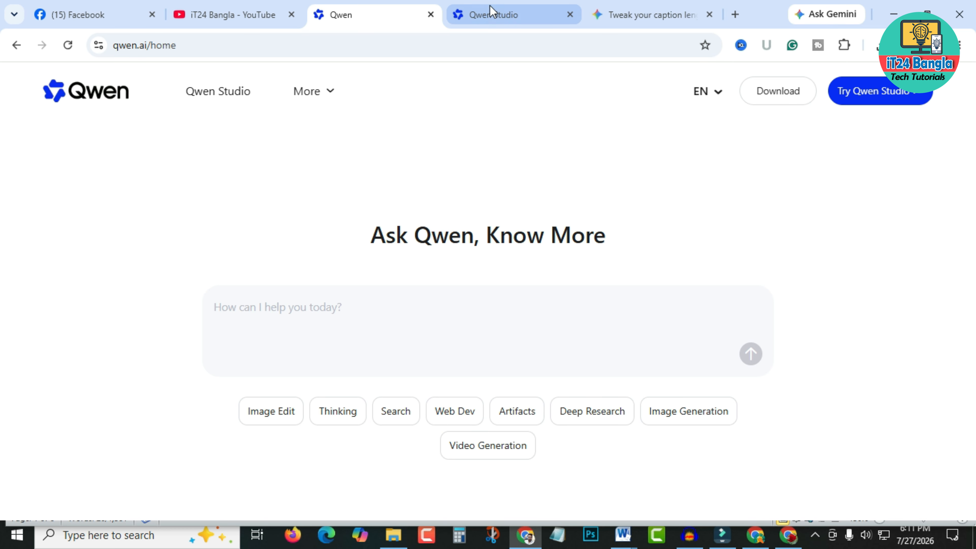
pyautogui.click(517, 23)
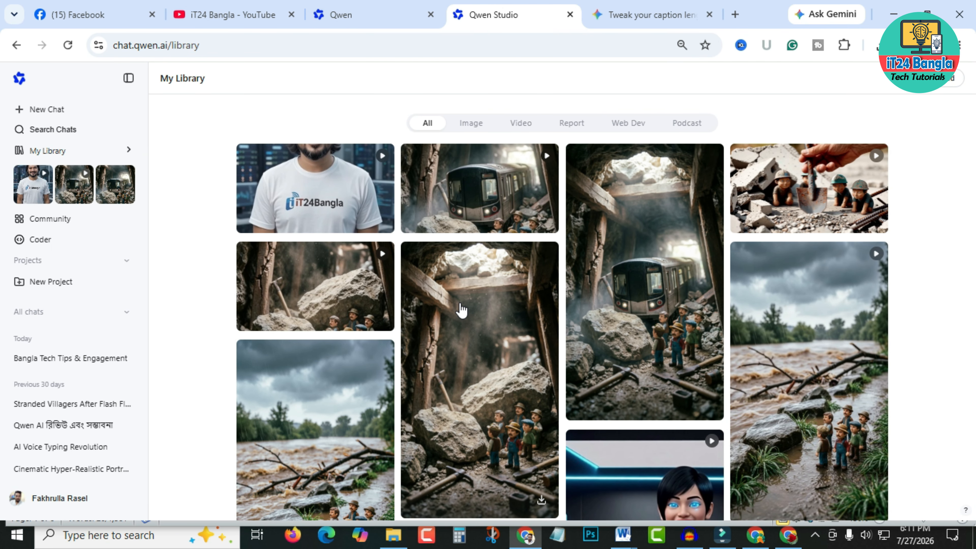
pyautogui.scroll(-5, 461, 310)
pyautogui.scroll(5, 461, 310)
# Step: Open the vertical video of the figurines beside the train in the collapsed tunnel and play it
pyautogui.click(339, 200)
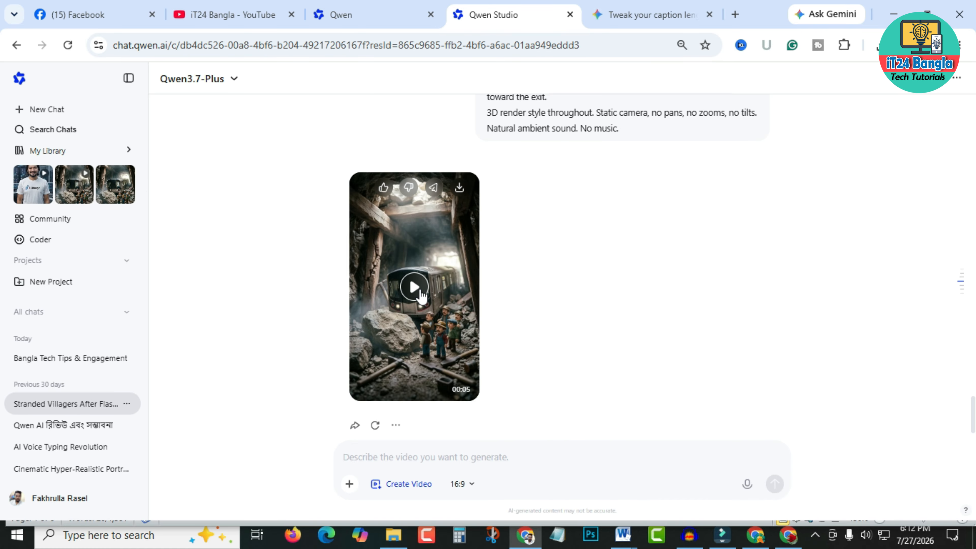
pyautogui.click(415, 287)
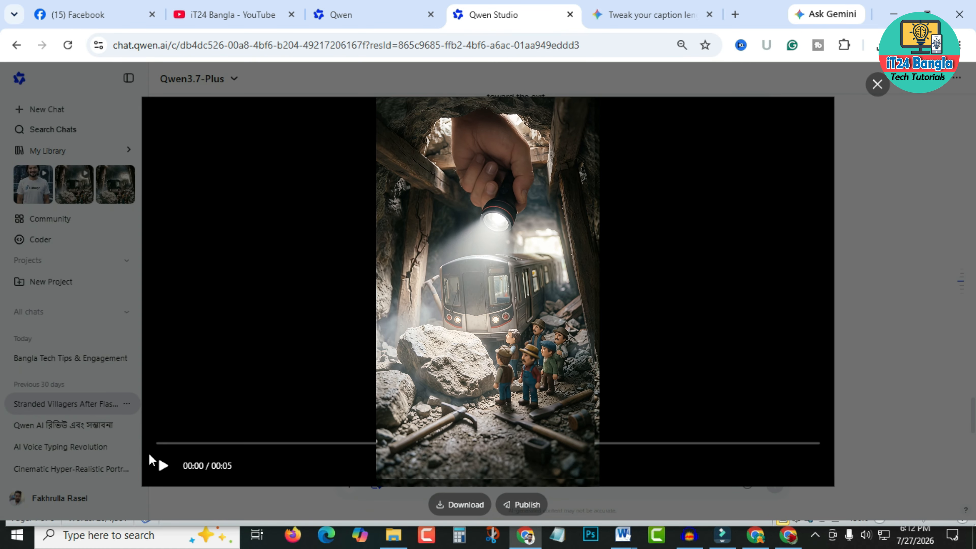
pyautogui.click(160, 467)
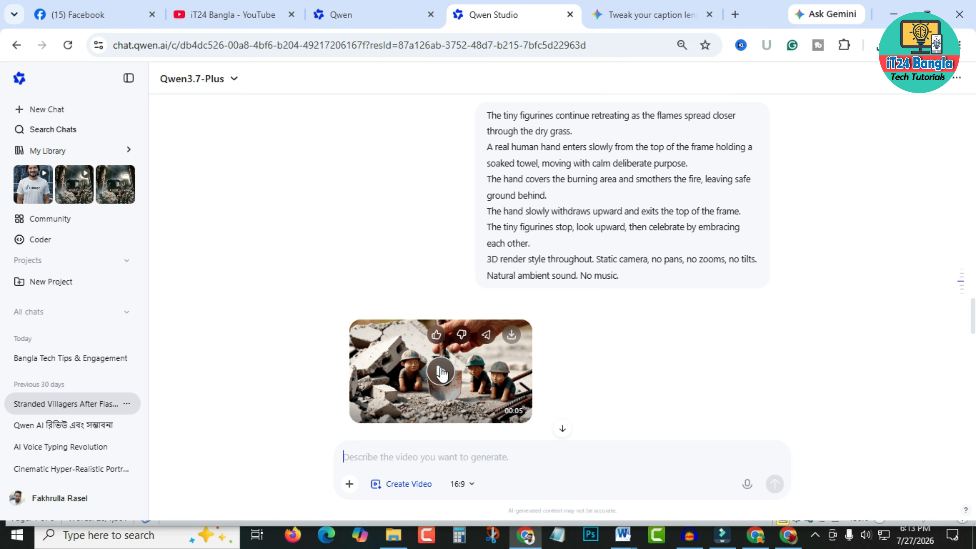
# Step: Play the video of the helmeted figurines in the rubble, and close its preview
pyautogui.click(448, 372)
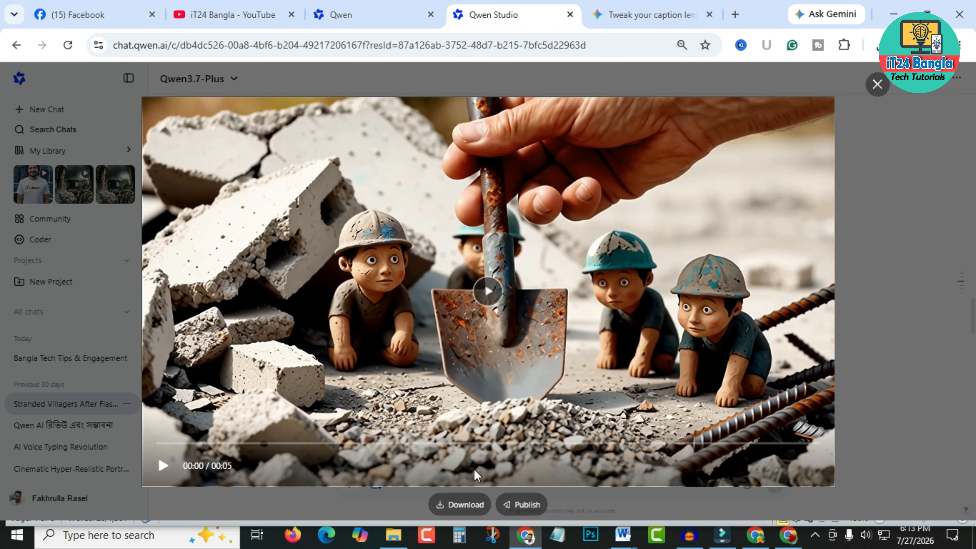
pyautogui.click(162, 467)
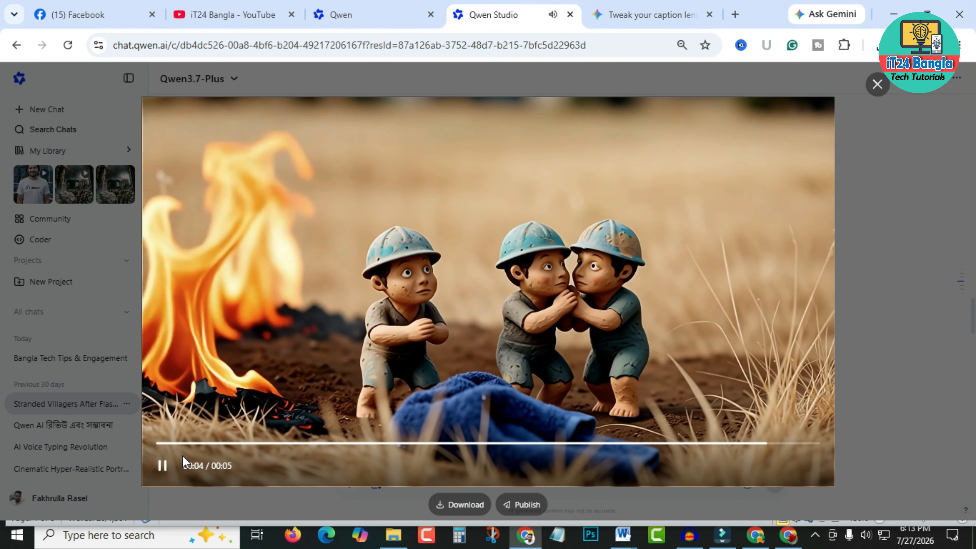
pyautogui.click(889, 83)
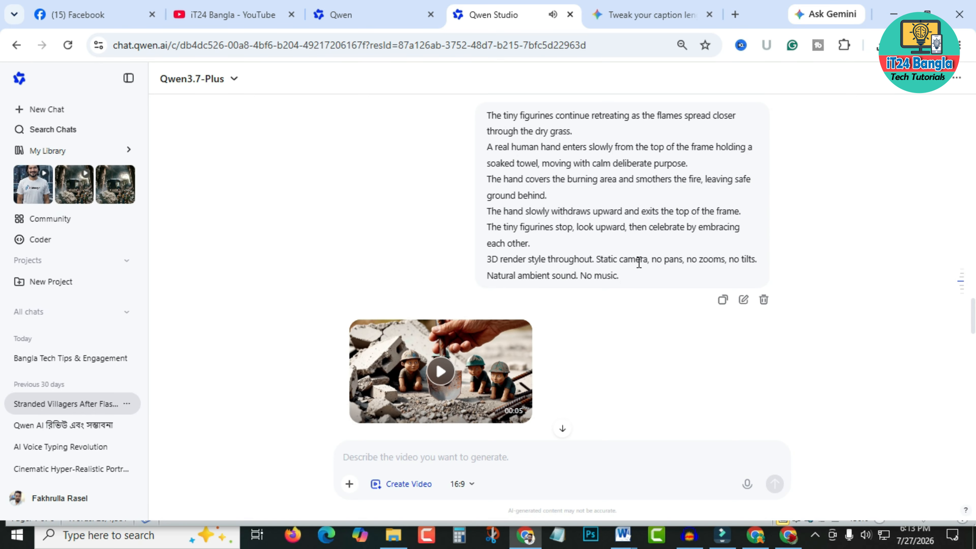
# Step: Find the video of the villager figurines by the flooded river in the same chat, play it, and close its preview
pyautogui.scroll(10, 634, 264)
pyautogui.scroll(15, 497, 302)
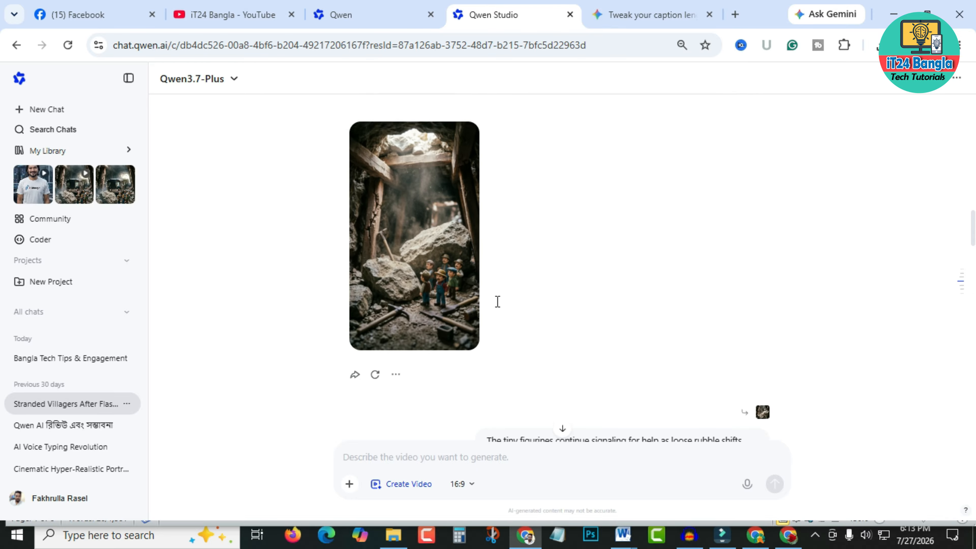
pyautogui.click(413, 330)
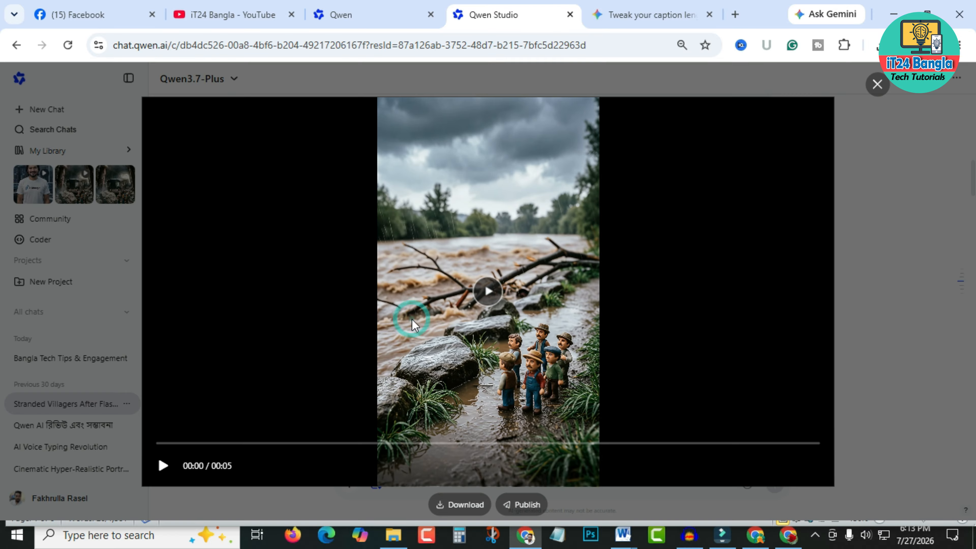
pyautogui.click(163, 465)
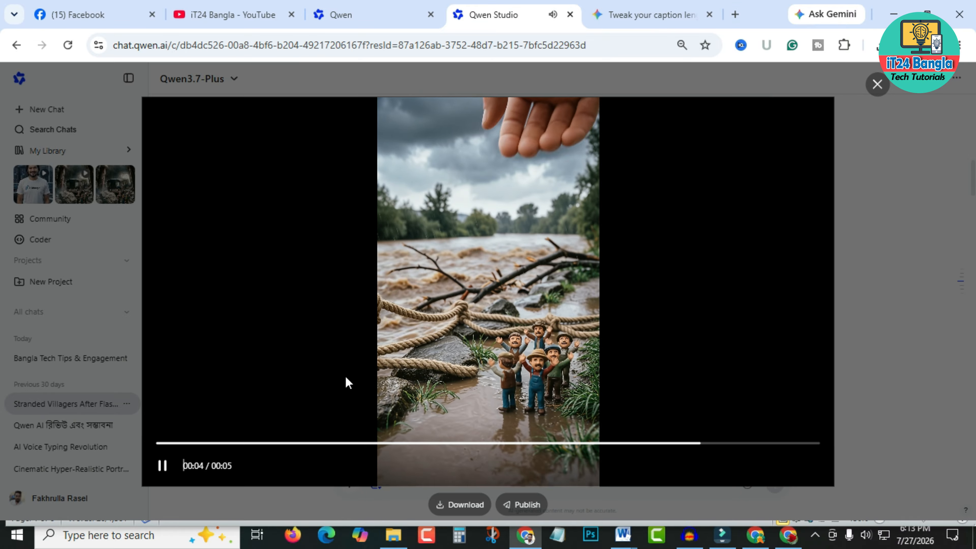
pyautogui.click(877, 84)
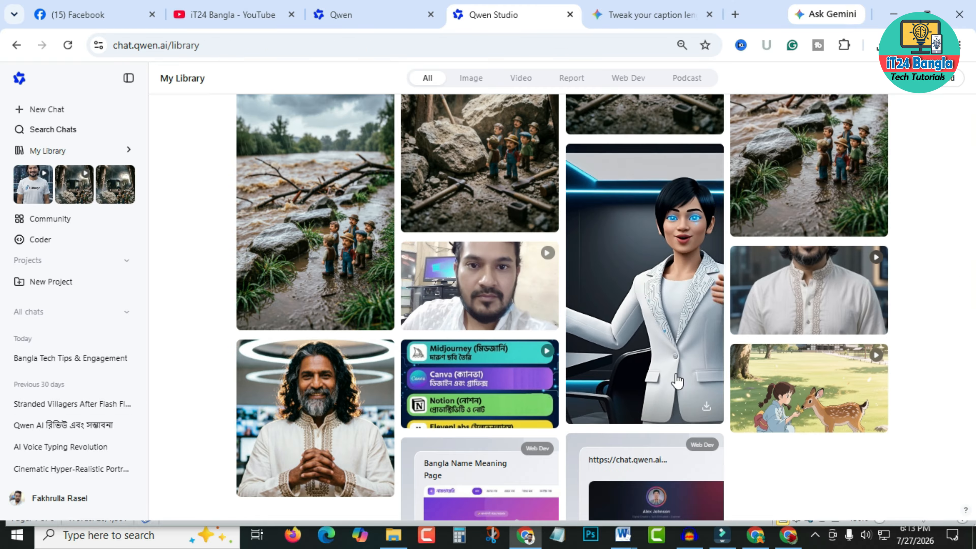
# Step: Play the library video of the man in the embroidered white kurta and return to My Library
pyautogui.scroll(-2, 660, 377)
pyautogui.click(815, 195)
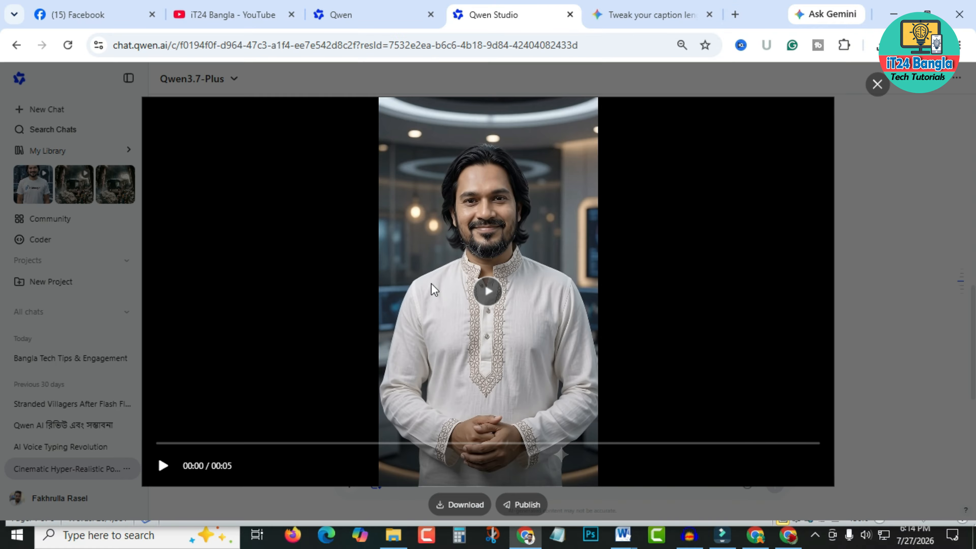
pyautogui.click(488, 292)
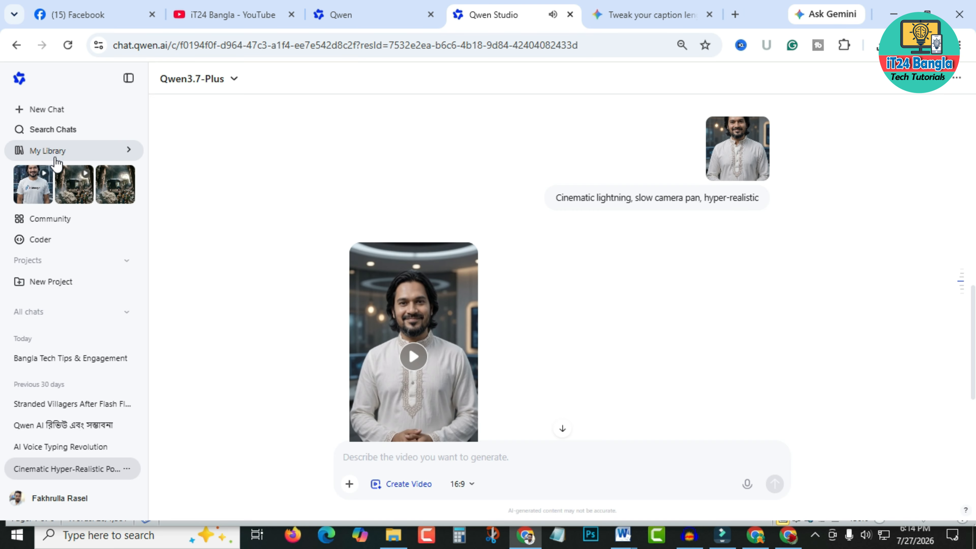
pyautogui.click(54, 156)
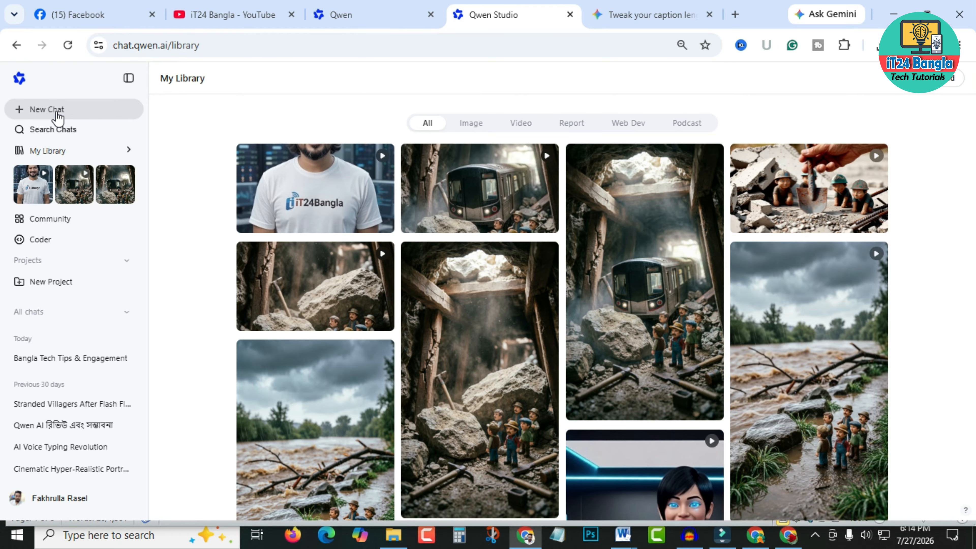
# Step: Start a new chat and attach the image "ChatGPT Image Jul 27, 2026, 05_47_40 PM" from Downloads
pyautogui.click(57, 115)
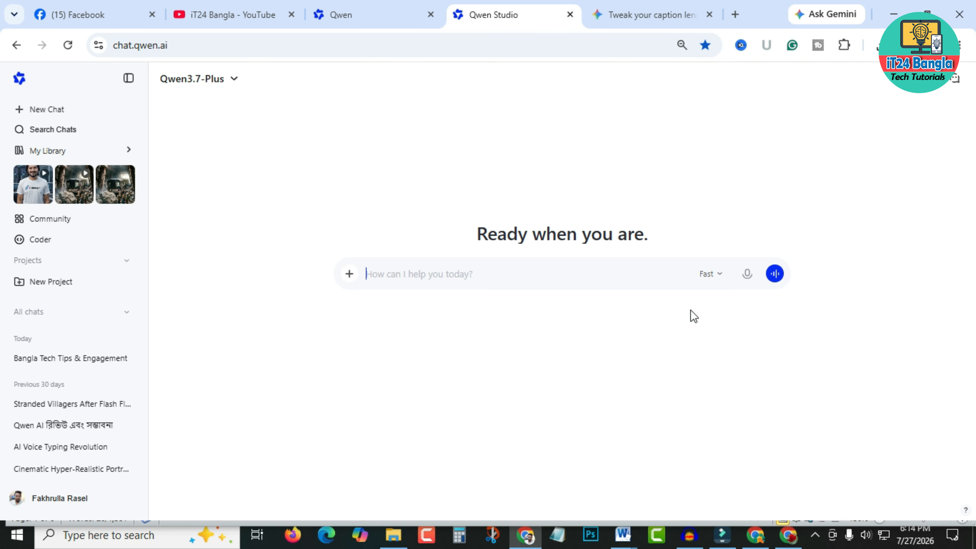
pyautogui.click(350, 274)
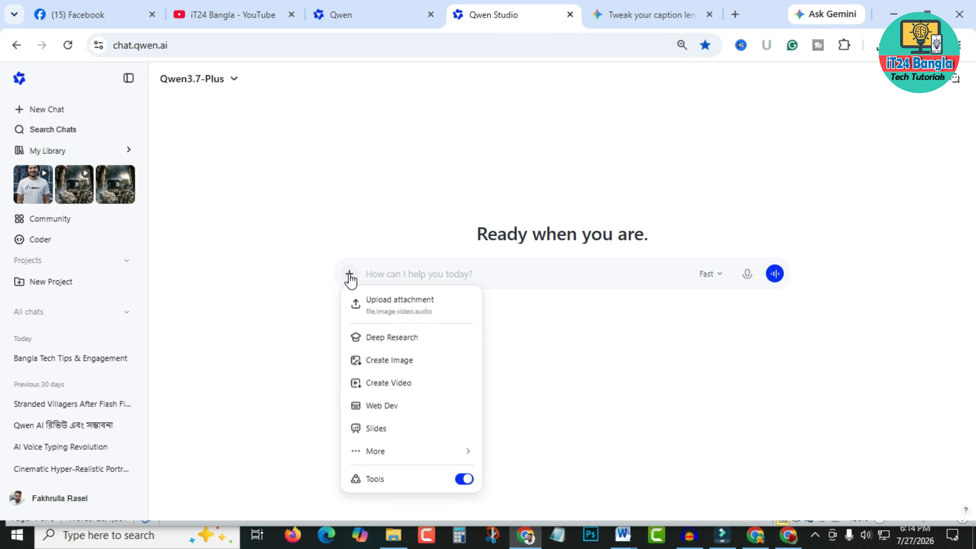
pyautogui.click(396, 306)
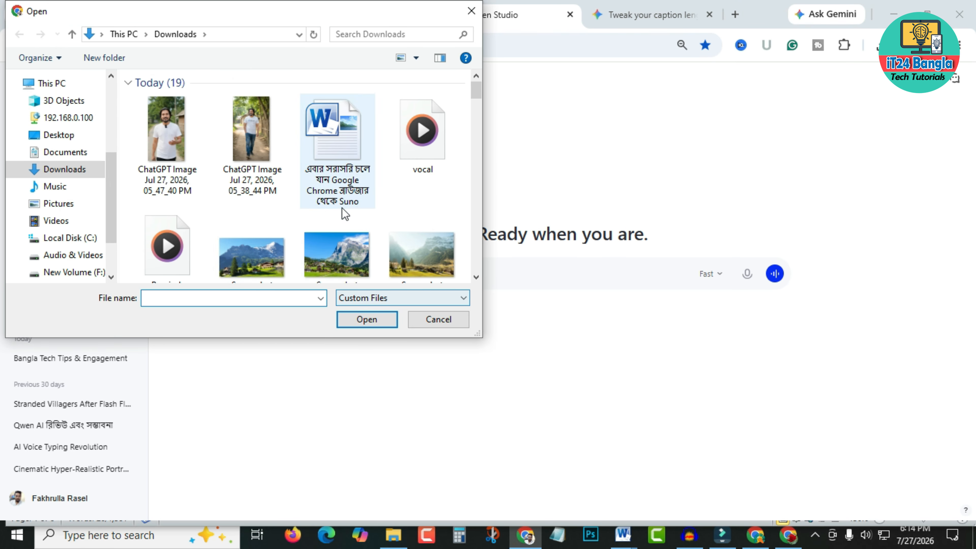
pyautogui.click(262, 158)
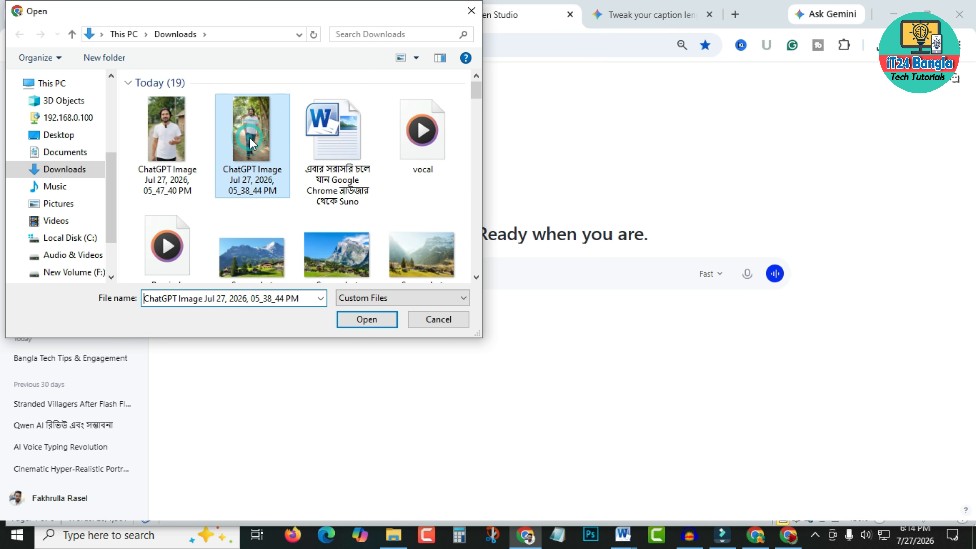
pyautogui.click(167, 129)
pyautogui.click(367, 319)
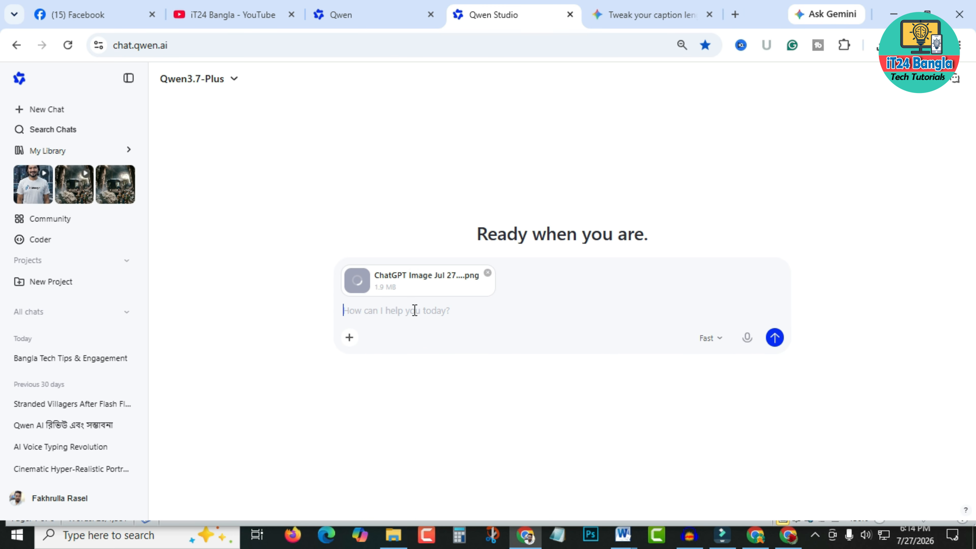
# Step: Choose Create Video mode and paste the copied village-road prompt with Bangla voiceover, removing the blank line above "Voiceover Text"
pyautogui.click(349, 338)
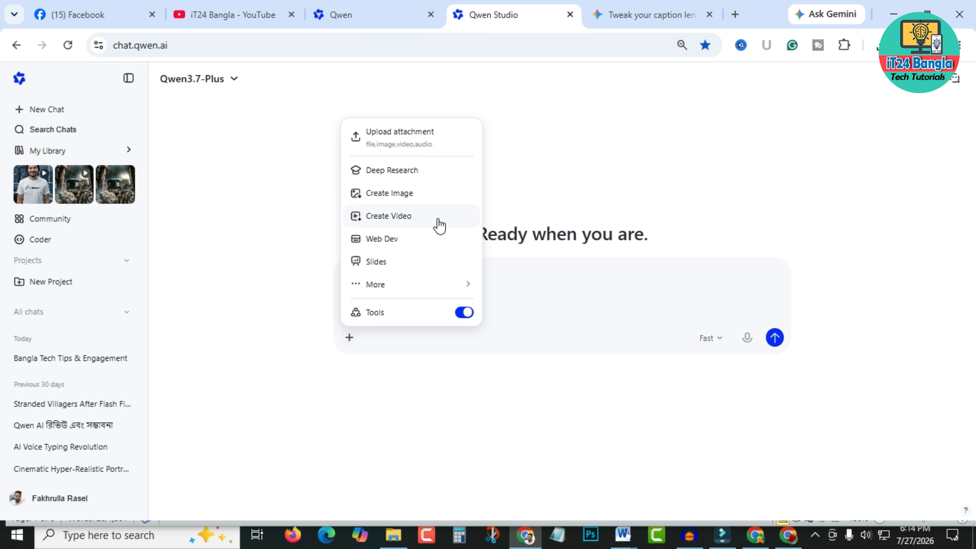
pyautogui.click(396, 219)
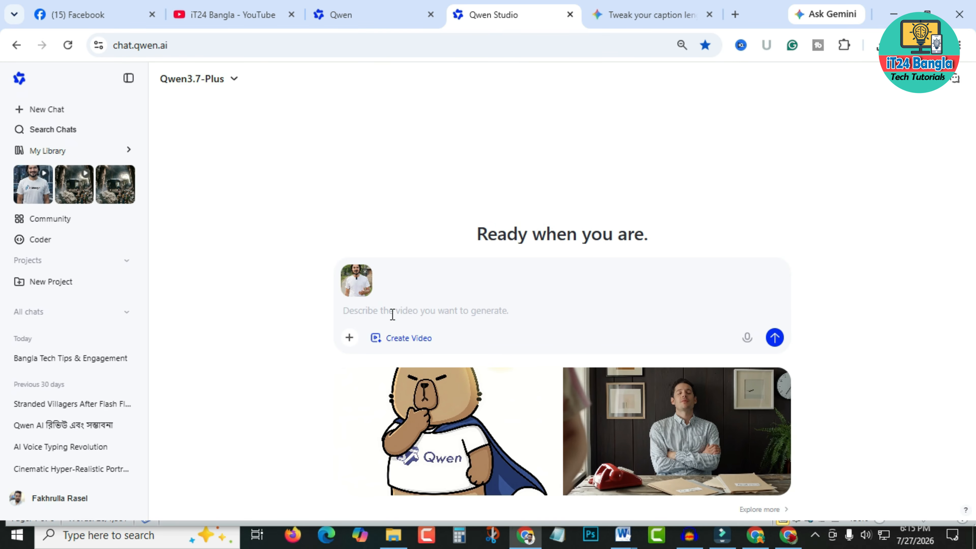
pyautogui.click(393, 314)
pyautogui.hotkey('ctrl', 'v')
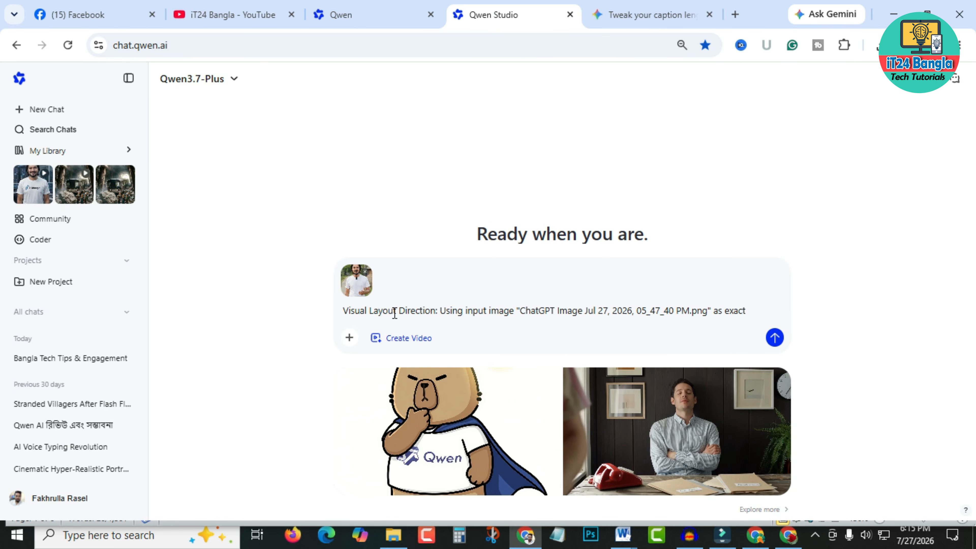
pyautogui.click(358, 383)
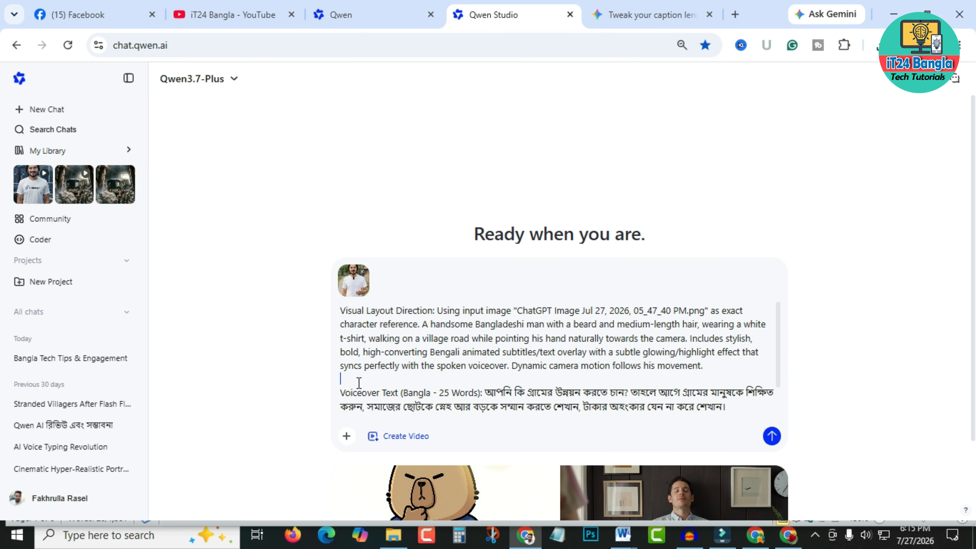
pyautogui.press('Delete')
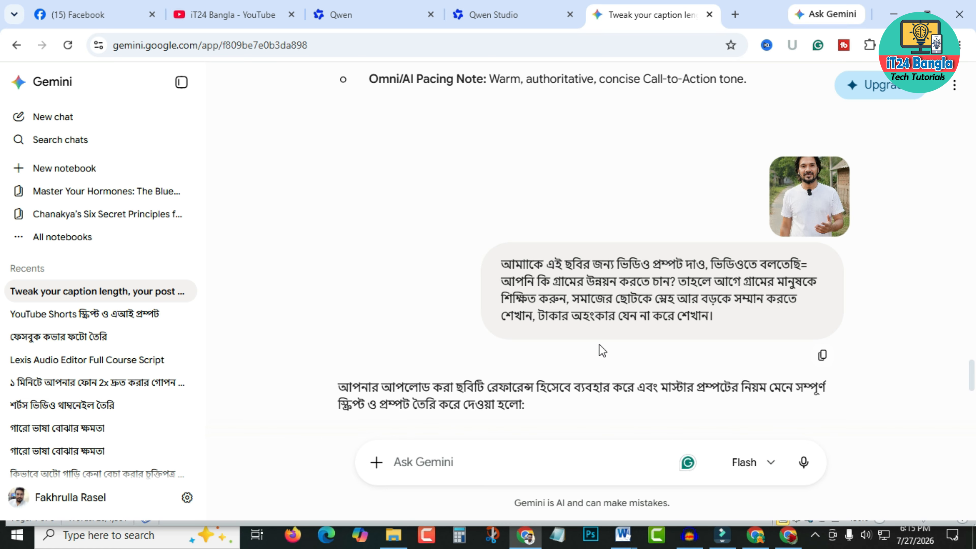
# Step: Review the Clip 1 source prompt in the Gemini chat and return to Qwen Studio
pyautogui.scroll(-18, 602, 351)
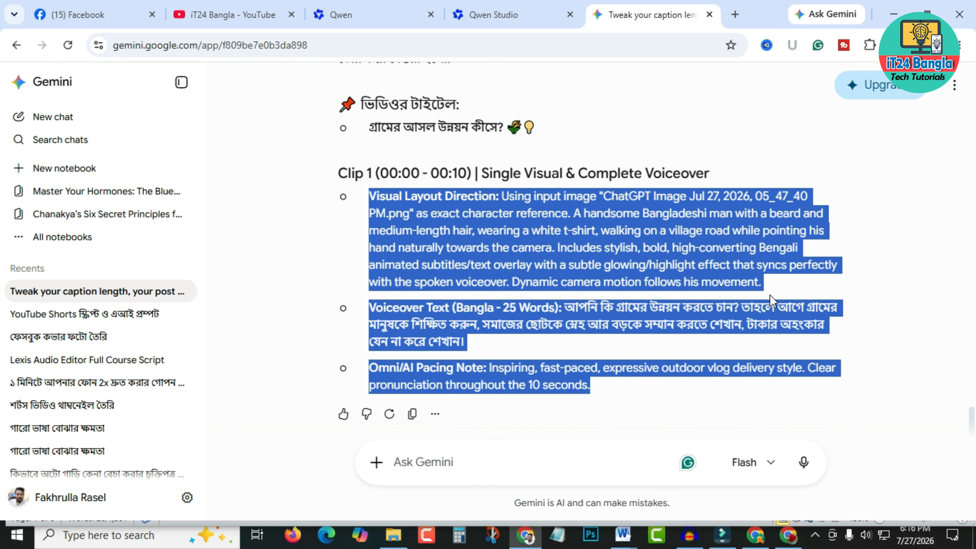
pyautogui.click(500, 14)
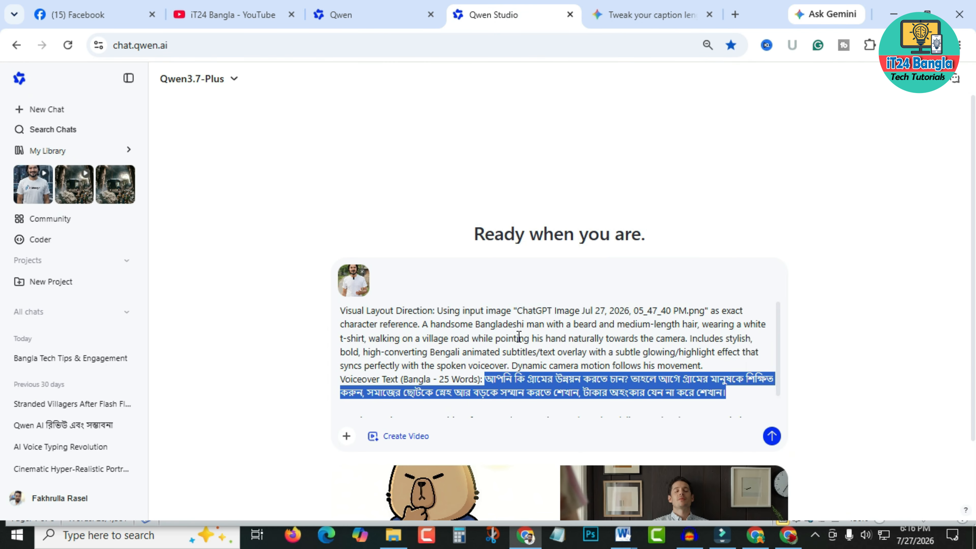
# Step: Check the voiceover text and pacing note at the end of the prompt and submit it to generate the video
pyautogui.scroll(-1, 659, 362)
pyautogui.scroll(-1, 659, 362)
pyautogui.click(607, 313)
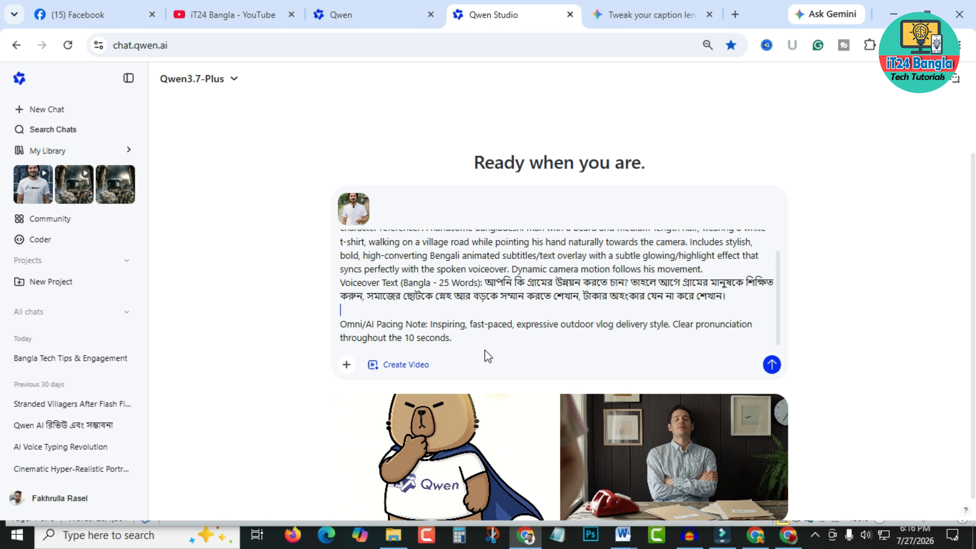
pyautogui.click(468, 342)
pyautogui.scroll(-1, 427, 265)
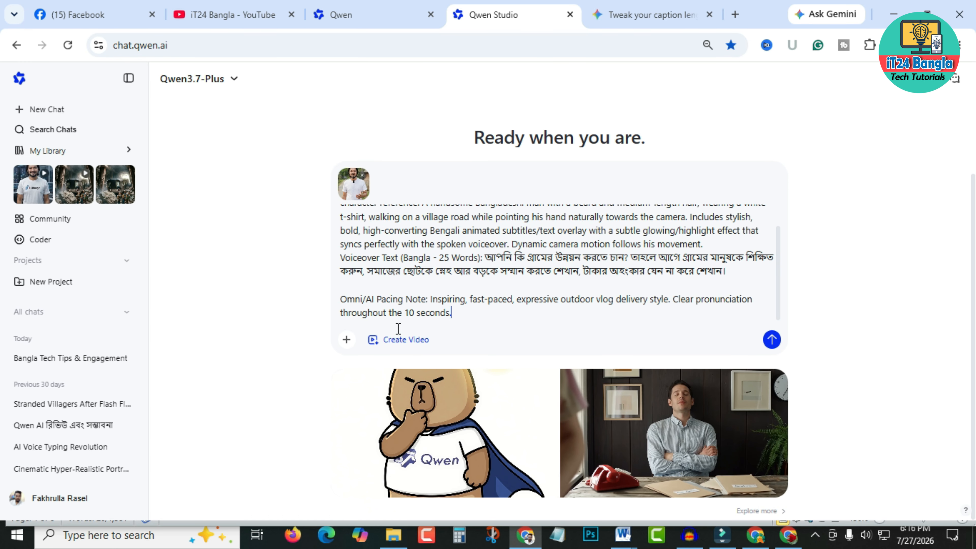
pyautogui.click(773, 342)
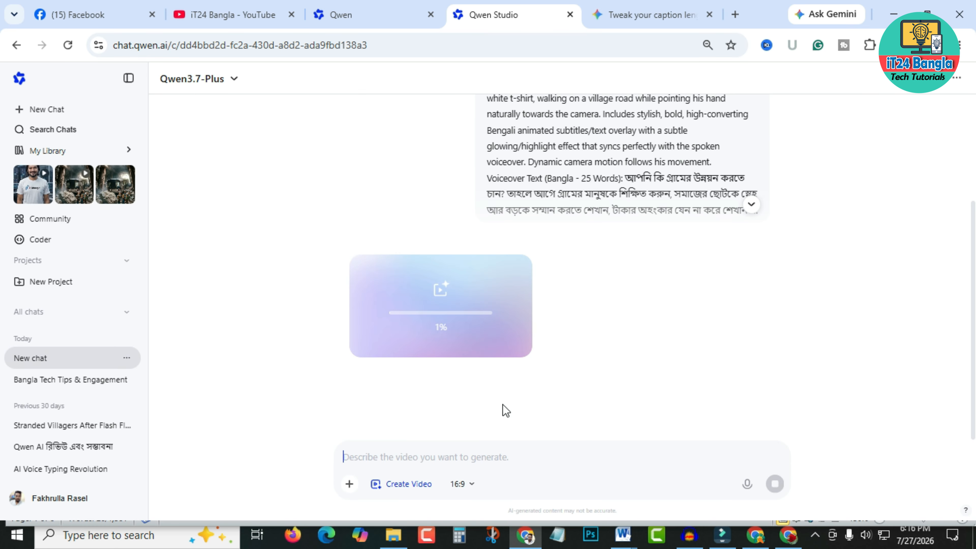
# Step: Set the chat's video aspect ratio to 9:16 and check the generated village-road video
pyautogui.click(466, 483)
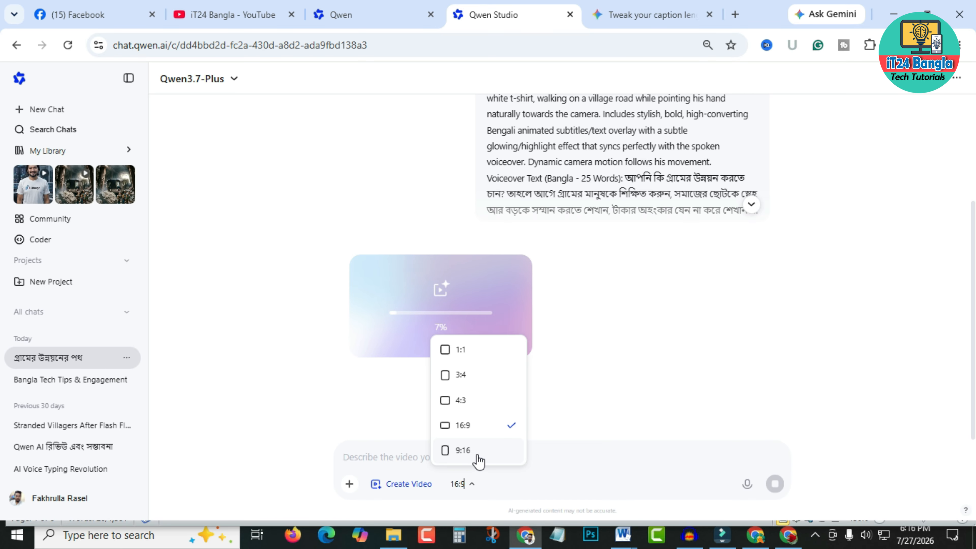
pyautogui.click(464, 458)
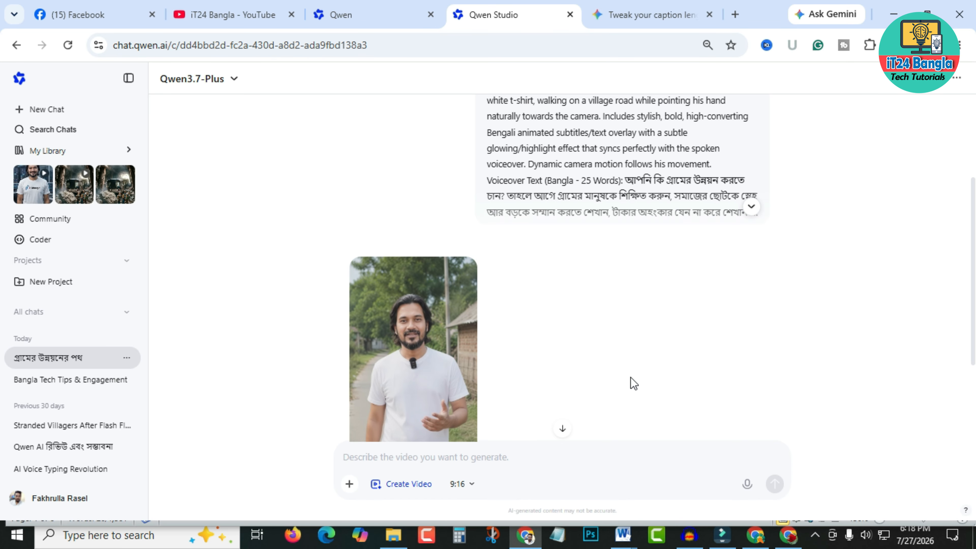
pyautogui.scroll(-2, 506, 371)
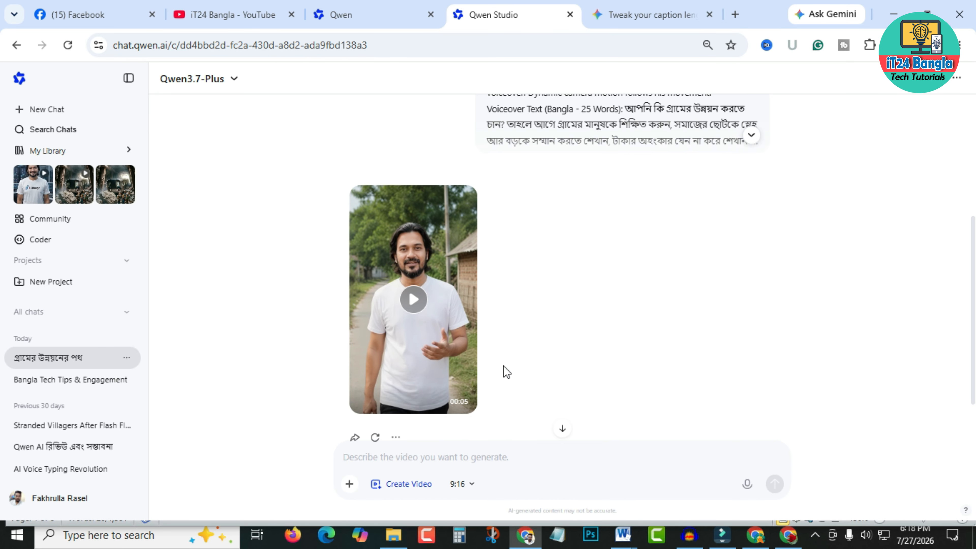
# Step: Play the generated village-road video in the enlarged viewer, close it, and review the clip alongside its prompt in the chat
pyautogui.scroll(1, 505, 372)
pyautogui.click(413, 308)
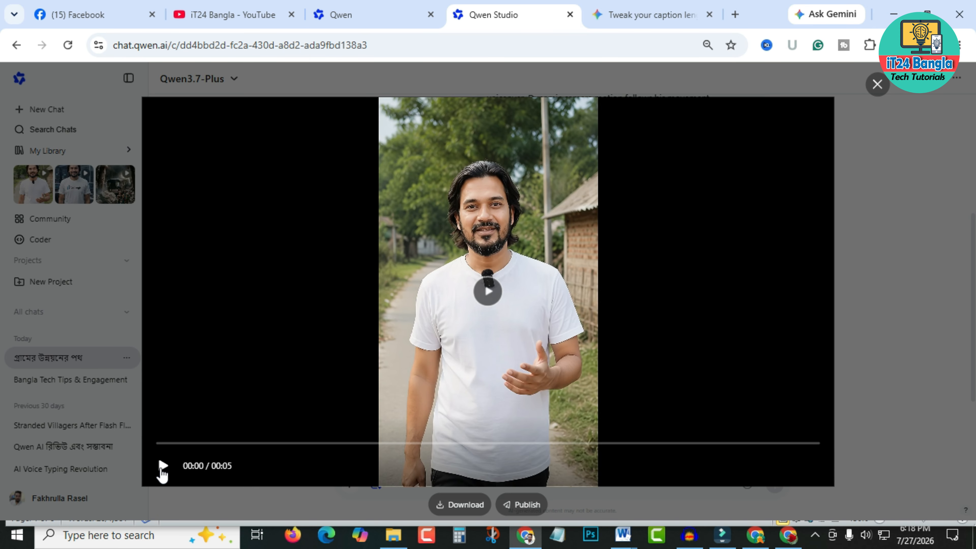
pyautogui.click(161, 467)
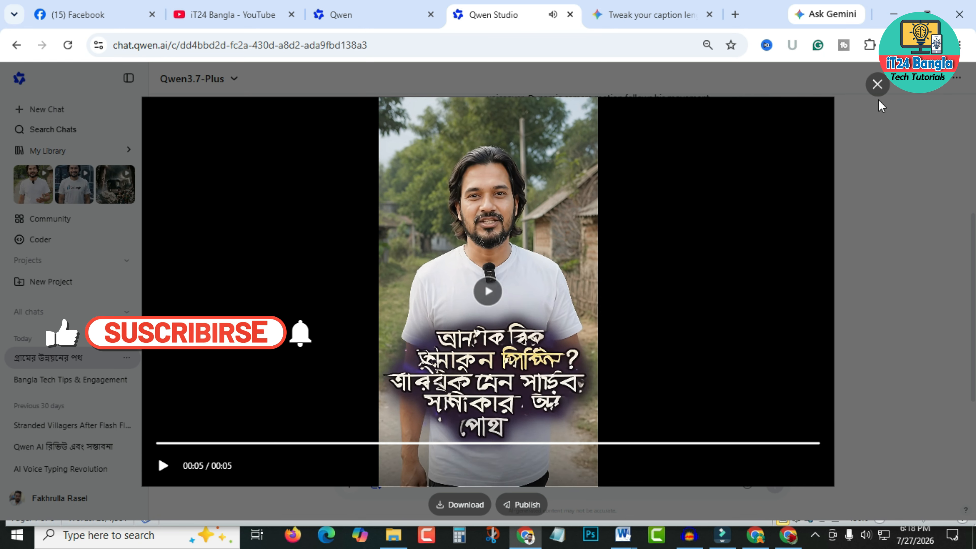
pyautogui.click(877, 85)
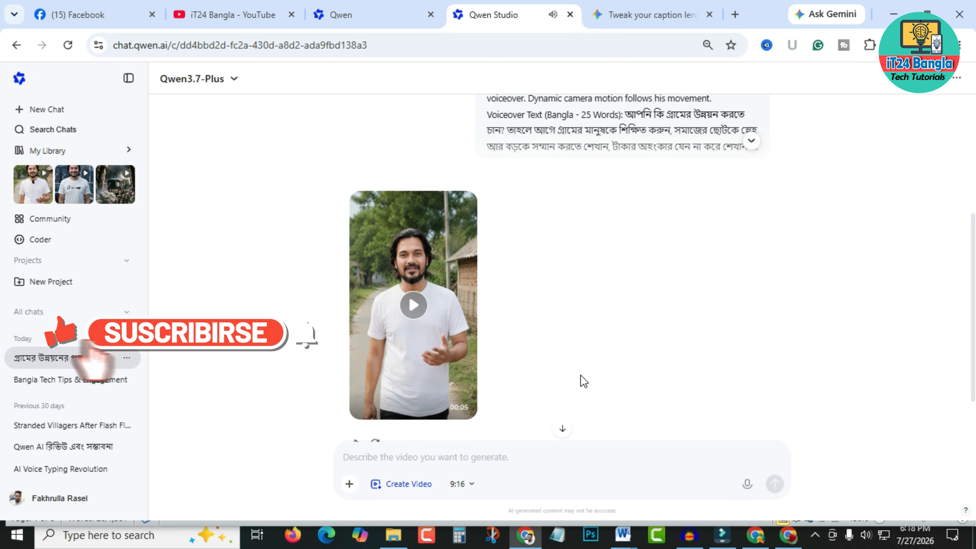
pyautogui.moveTo(413, 286)
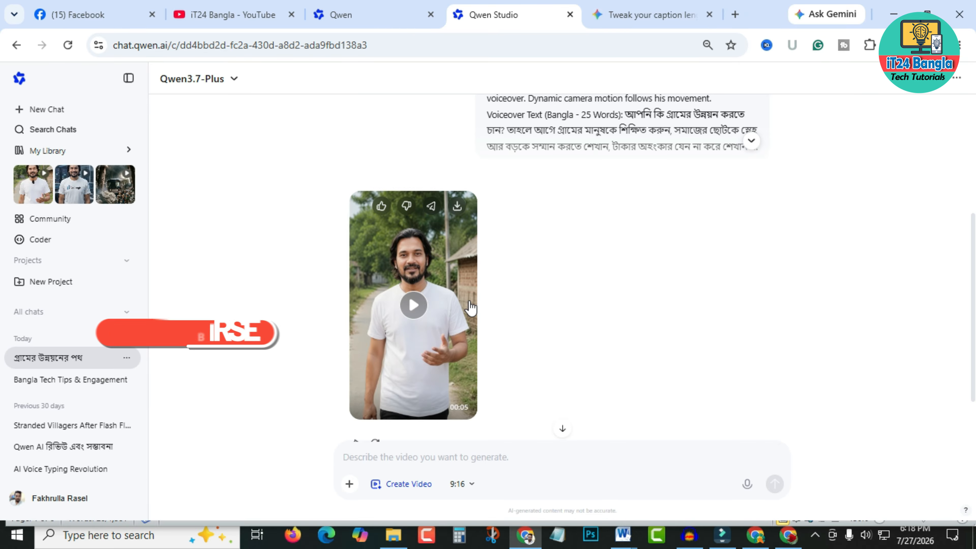
pyautogui.scroll(2, 525, 319)
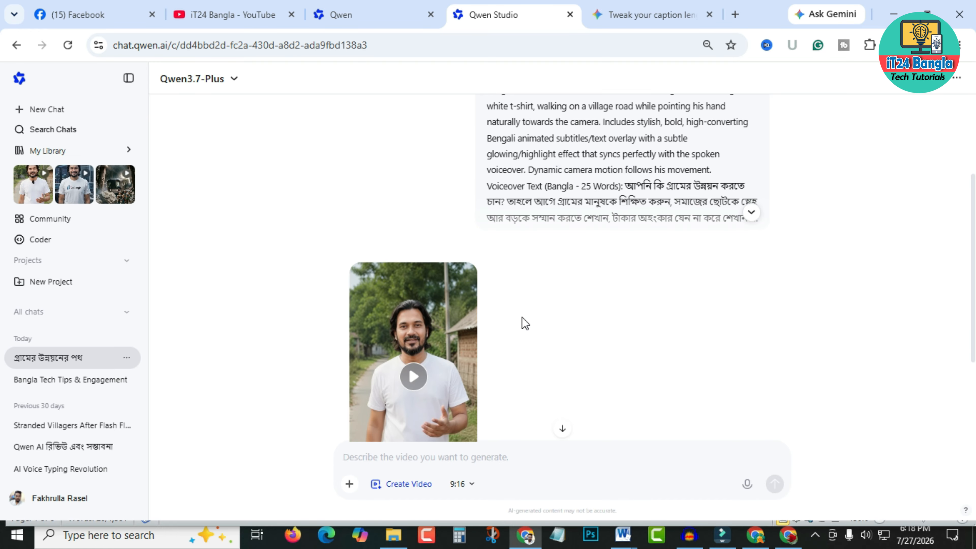
pyautogui.scroll(4, 525, 323)
pyautogui.scroll(-7, 523, 322)
pyautogui.moveTo(450, 284)
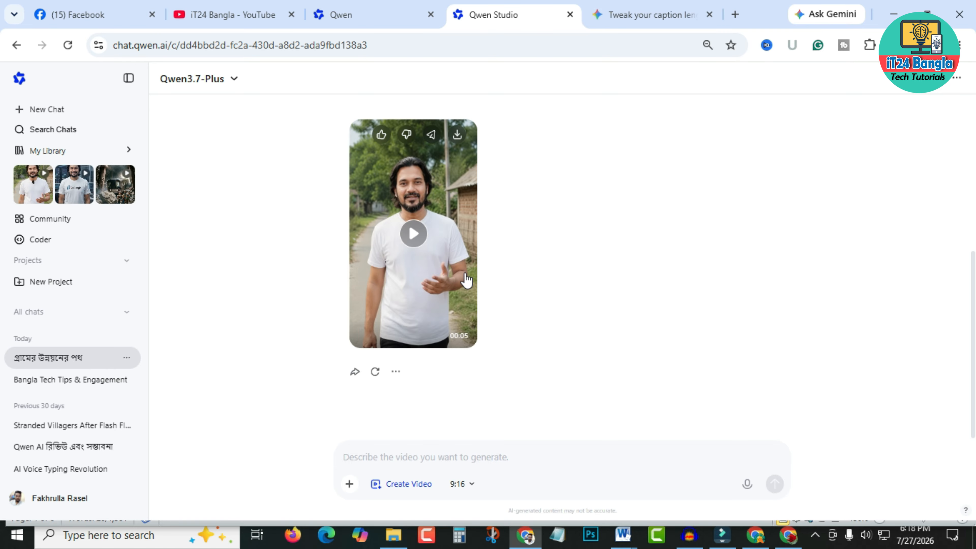
pyautogui.scroll(2, 469, 294)
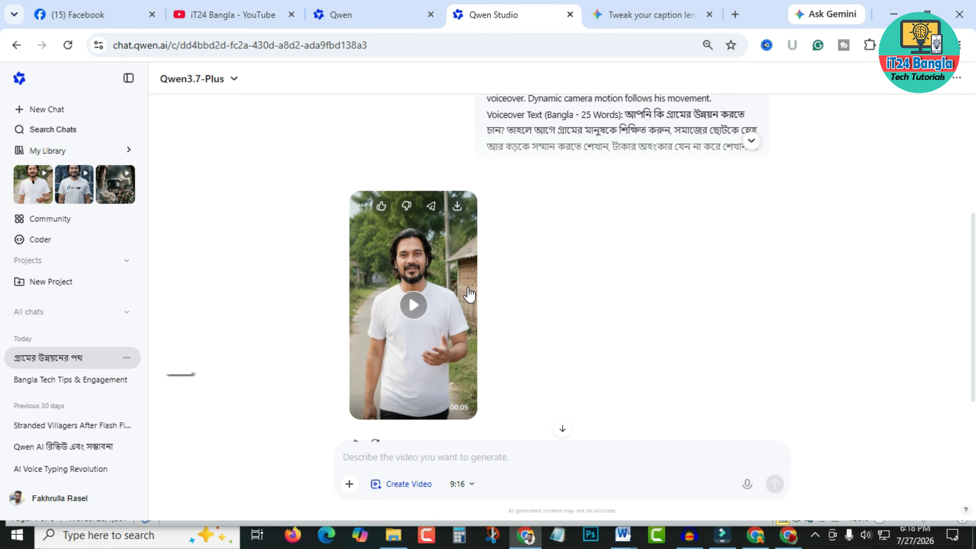
# Step: Open the earlier "Stranded Villagers" chat and look through its tiny-figurine rescue prompts and generated videos
pyautogui.click(65, 426)
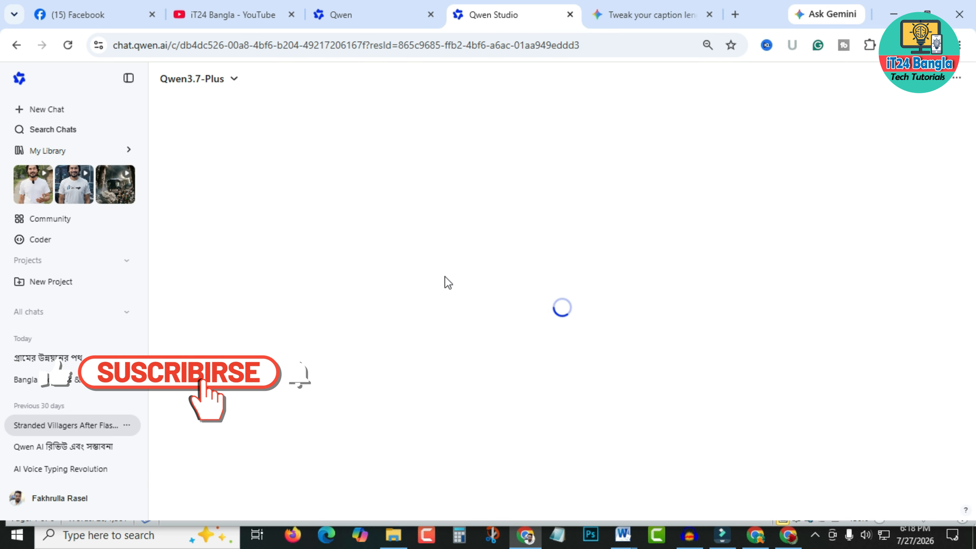
pyautogui.moveTo(436, 285)
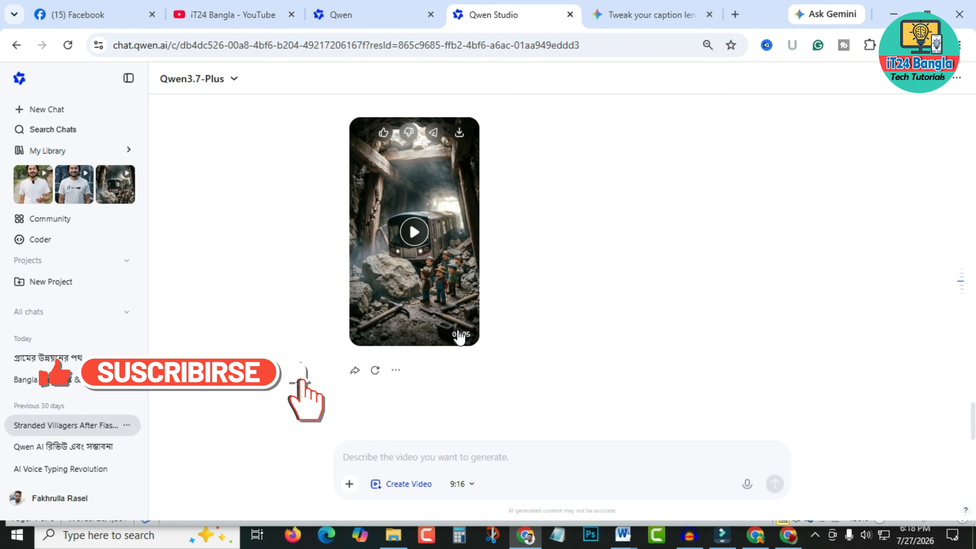
pyautogui.scroll(10, 437, 252)
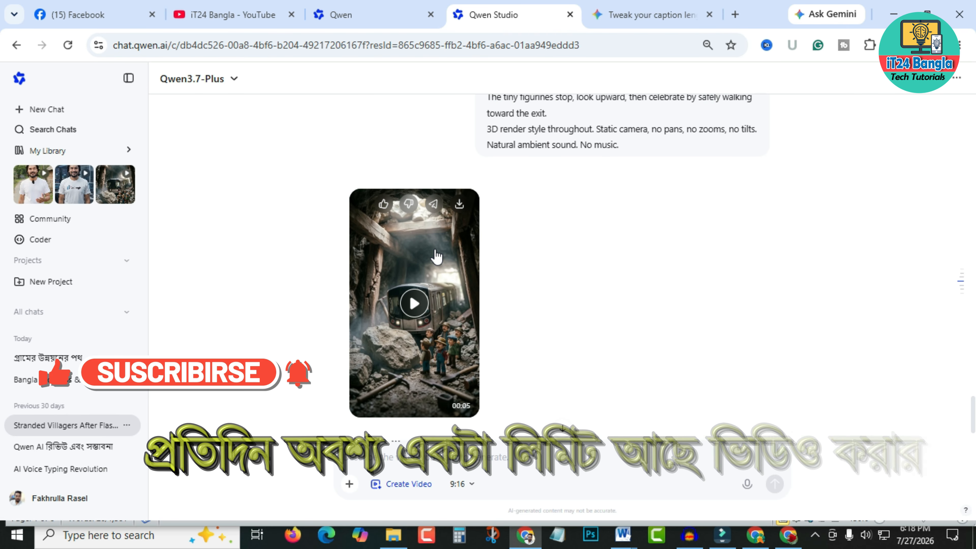
pyautogui.scroll(8, 467, 274)
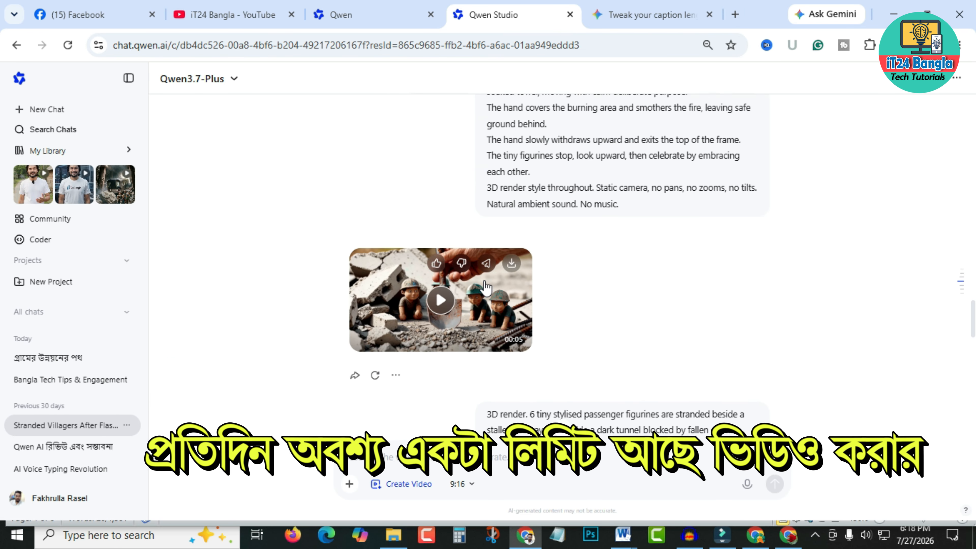
pyautogui.scroll(10, 462, 385)
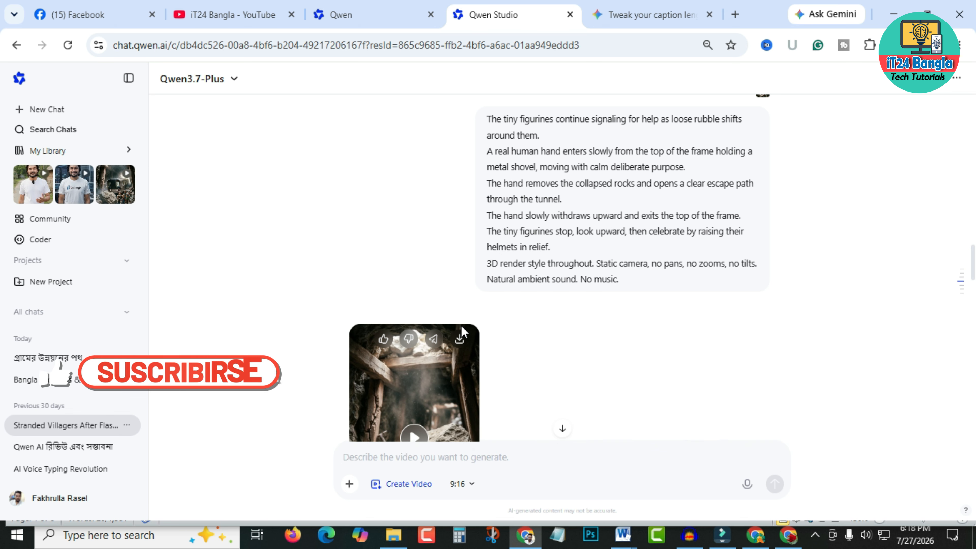
pyautogui.scroll(-3, 461, 326)
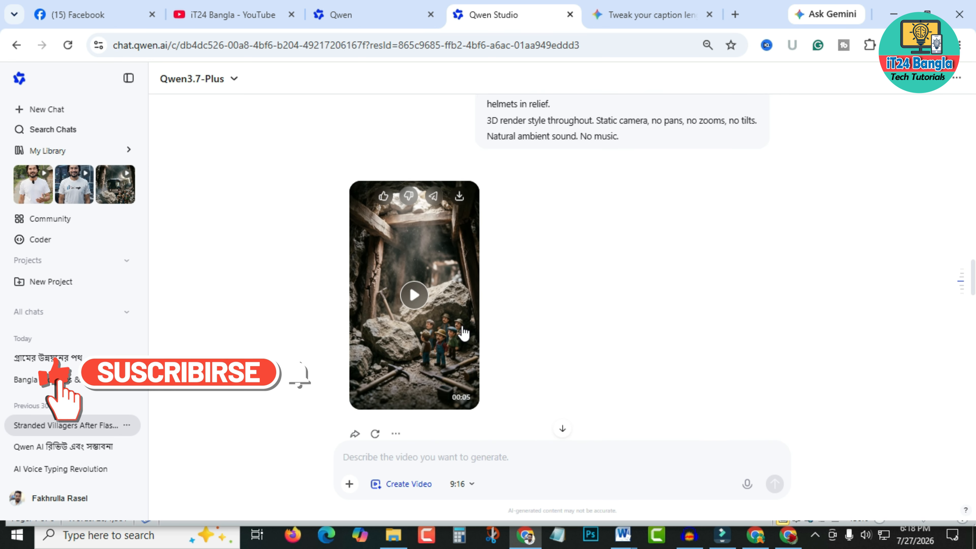